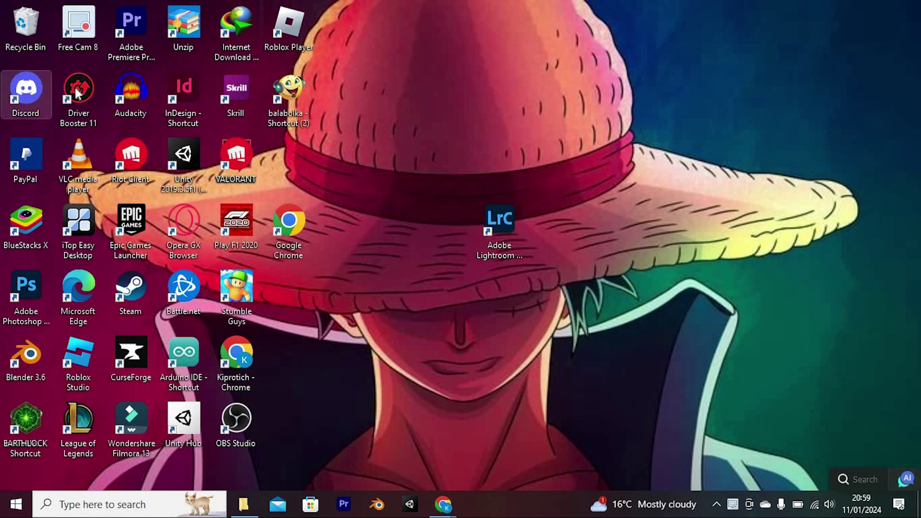
Launch Discord from the desktop and bring the Switch streaming article back to the front.
{"action": "double_click", "coordinate": [39, 89]}
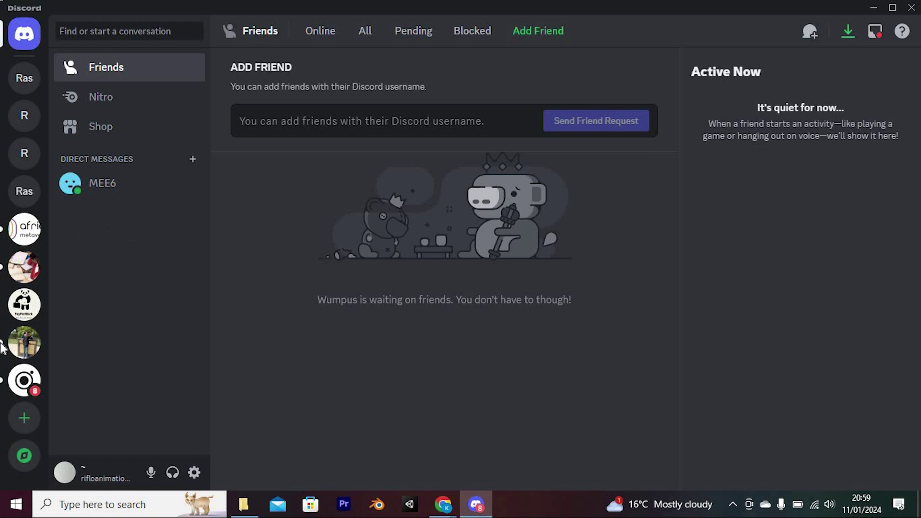
{"action": "mouse_move", "coordinate": [443, 504]}
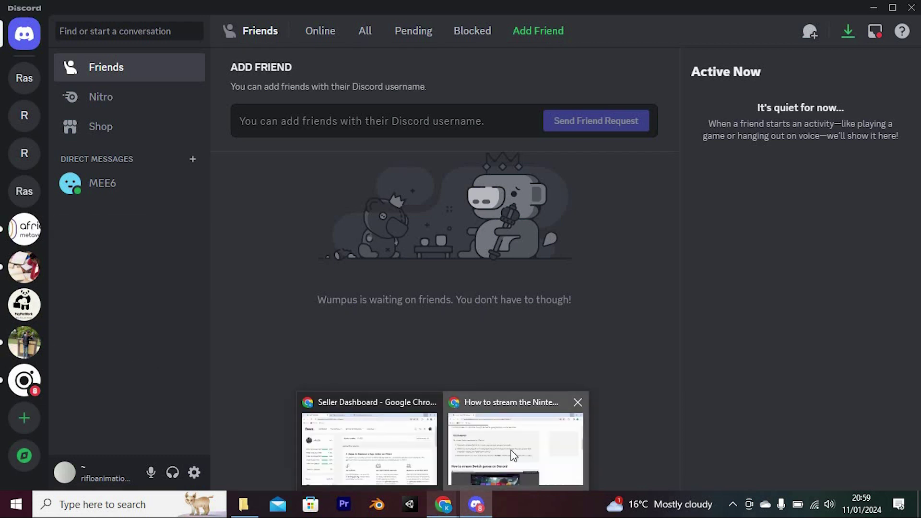
{"action": "left_click", "coordinate": [512, 456]}
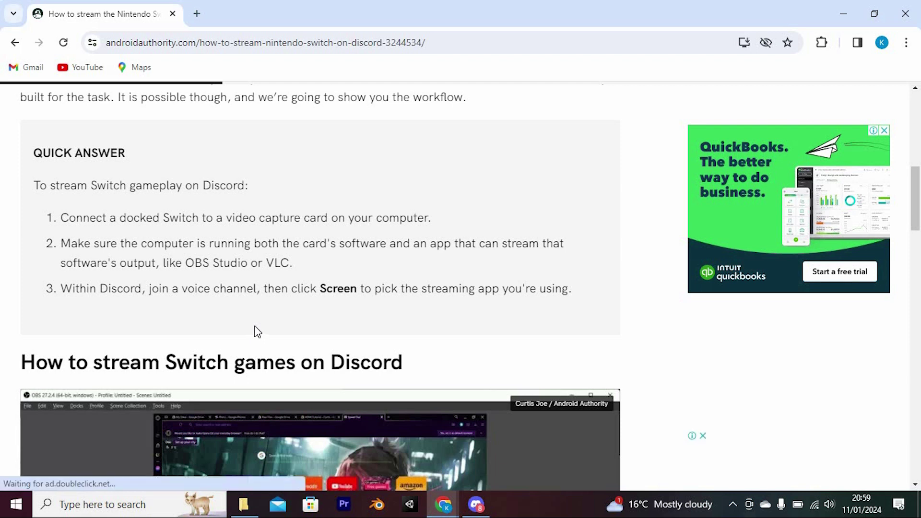
{"action": "scroll", "coordinate": [254, 331], "scroll_direction": "down", "scroll_amount": 1}
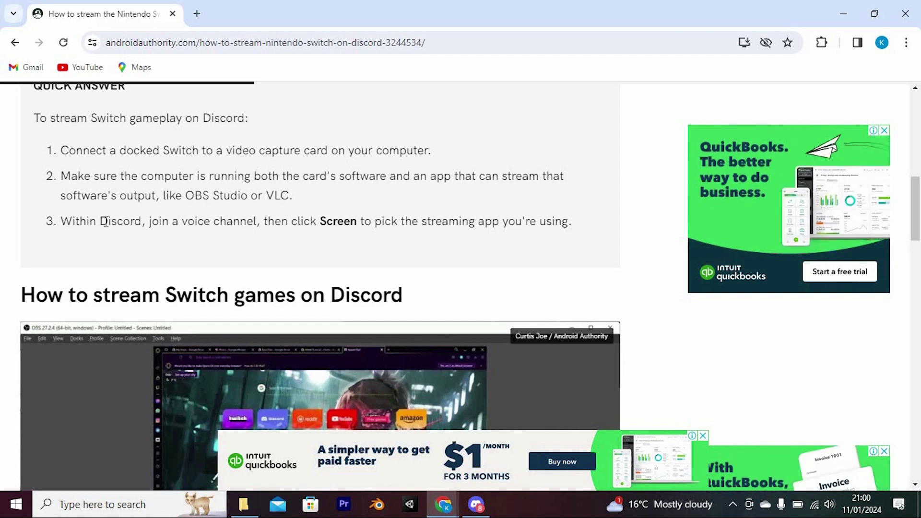
Highlight the third quick-answer step about joining a Discord voice channel, then clear it.
{"action": "left_click_drag", "start_coordinate": [64, 219], "coordinate": [470, 248]}
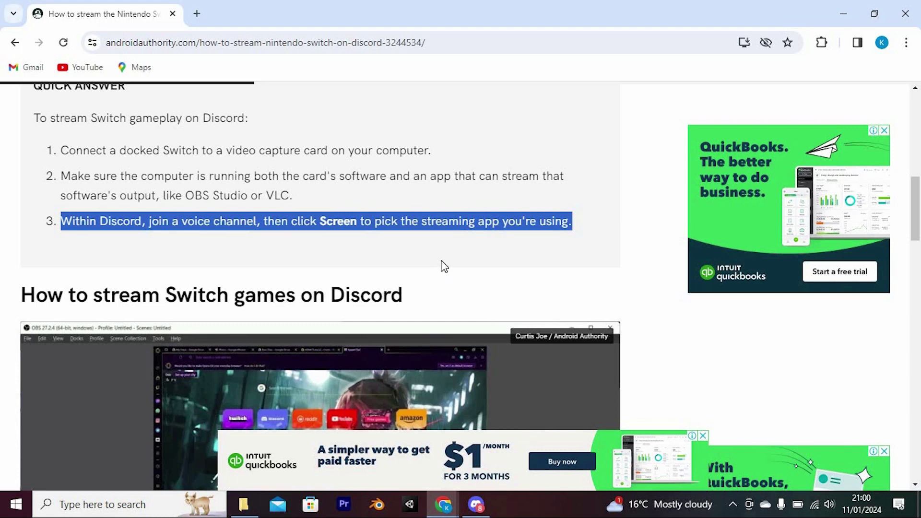
{"action": "scroll", "coordinate": [443, 253], "scroll_direction": "down", "scroll_amount": 2}
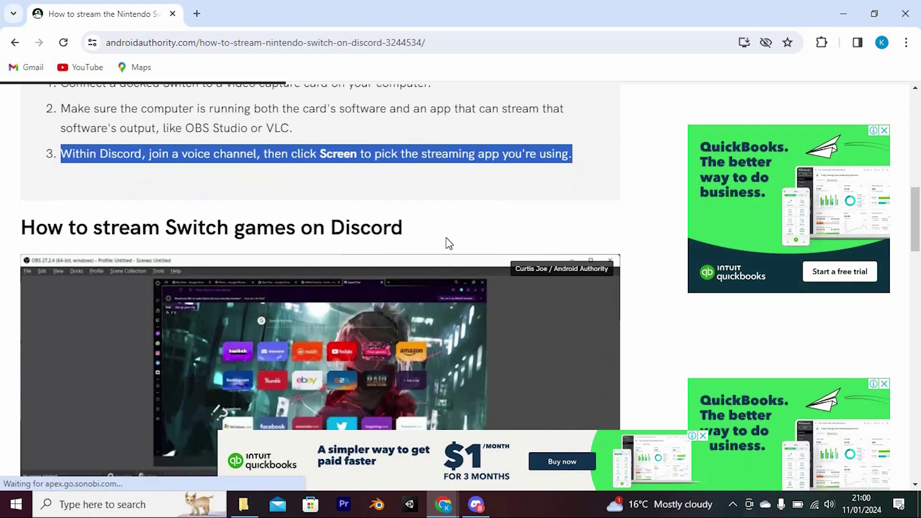
{"action": "left_click", "coordinate": [445, 242]}
{"action": "scroll", "coordinate": [419, 253], "scroll_direction": "down", "scroll_amount": 2}
{"action": "scroll", "coordinate": [420, 252], "scroll_direction": "down", "scroll_amount": 3}
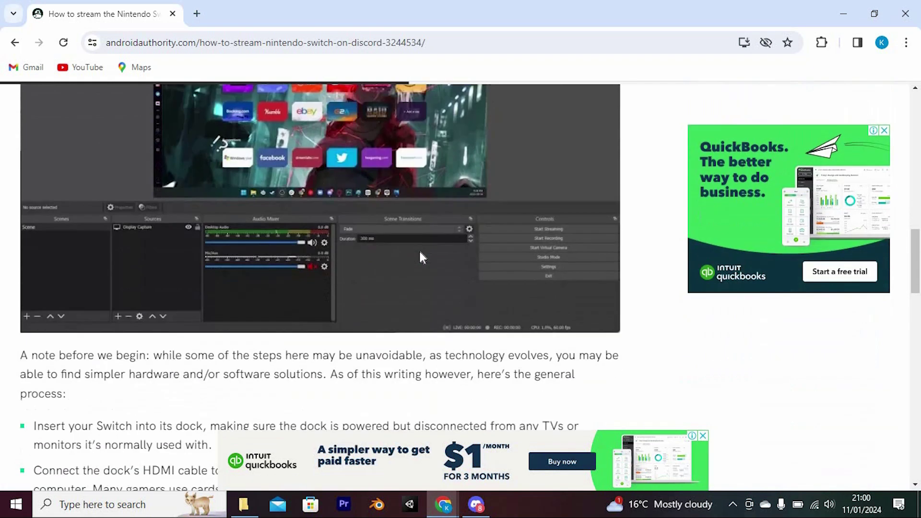
{"action": "scroll", "coordinate": [420, 253], "scroll_direction": "down", "scroll_amount": 3}
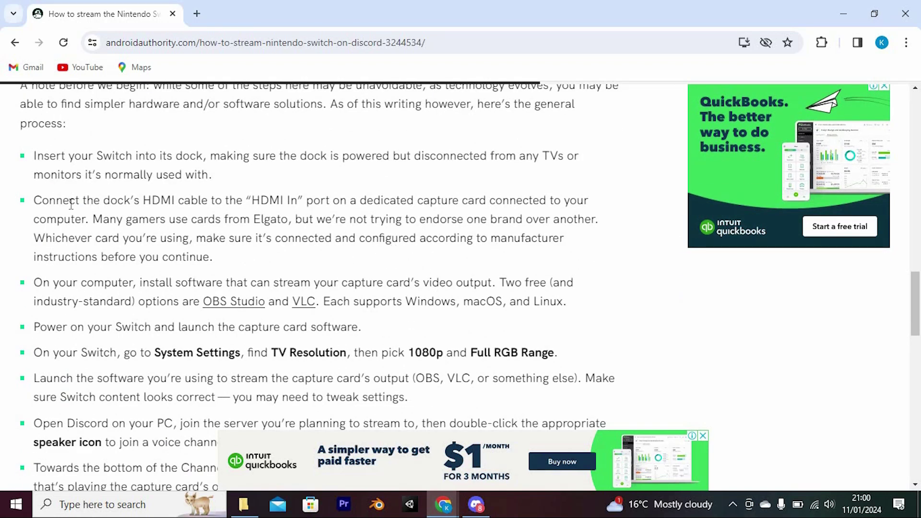
Highlight the sentence about connecting the dock's HDMI cable, then clear the selection.
{"action": "left_click_drag", "start_coordinate": [42, 202], "coordinate": [314, 220]}
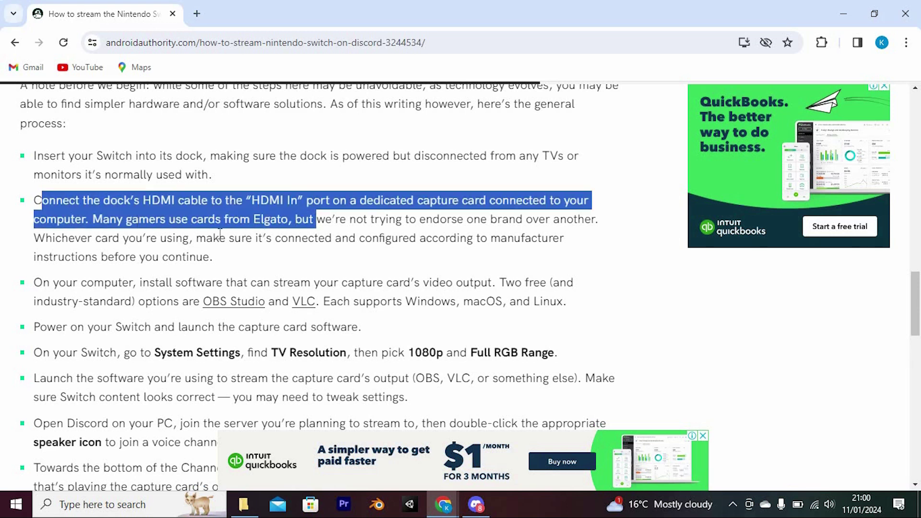
{"action": "left_click", "coordinate": [315, 274]}
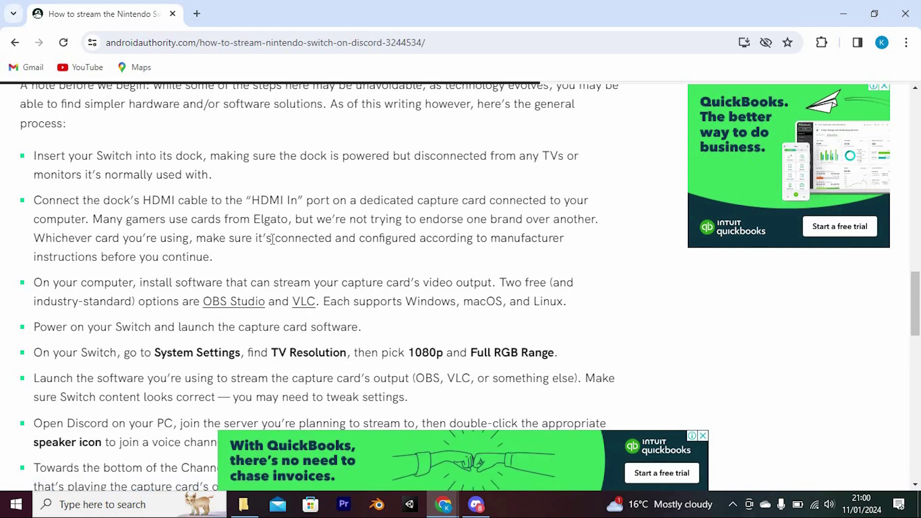
{"action": "scroll", "coordinate": [273, 240], "scroll_direction": "down", "scroll_amount": 1}
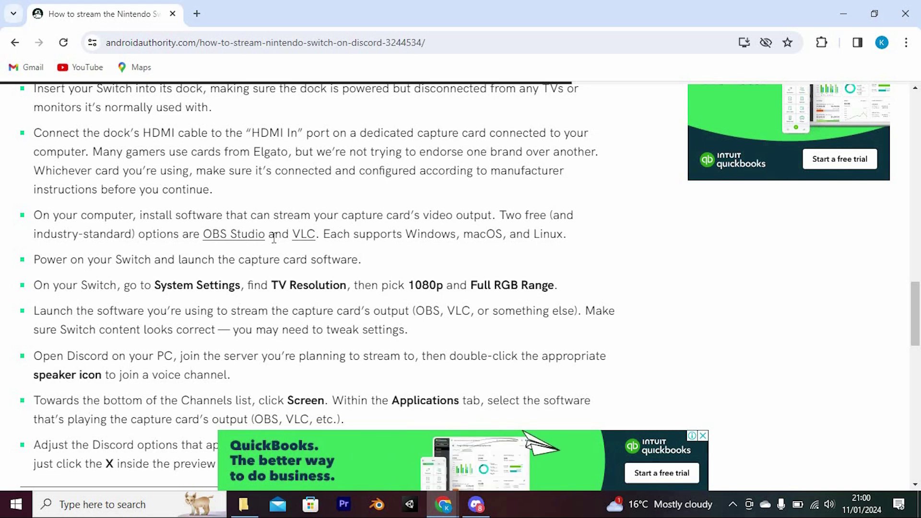
{"action": "scroll", "coordinate": [274, 238], "scroll_direction": "down", "scroll_amount": 1}
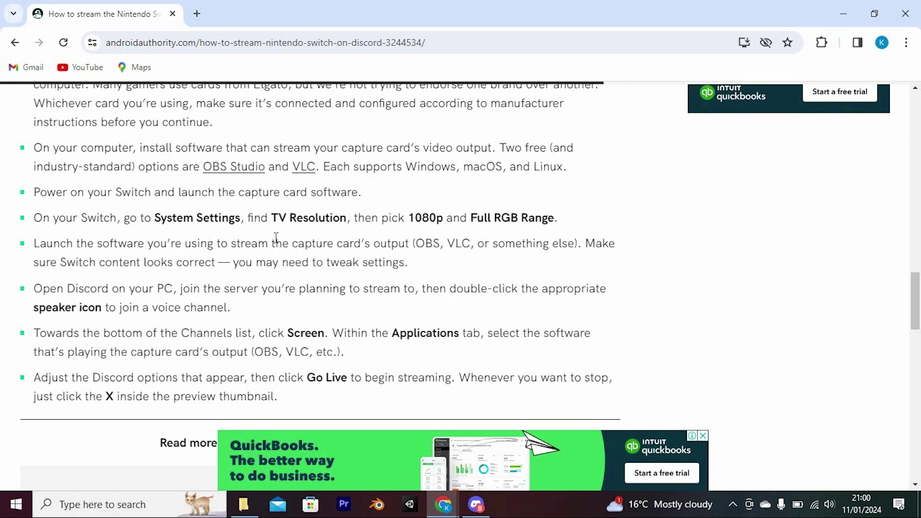
{"action": "scroll", "coordinate": [275, 239], "scroll_direction": "down", "scroll_amount": 1}
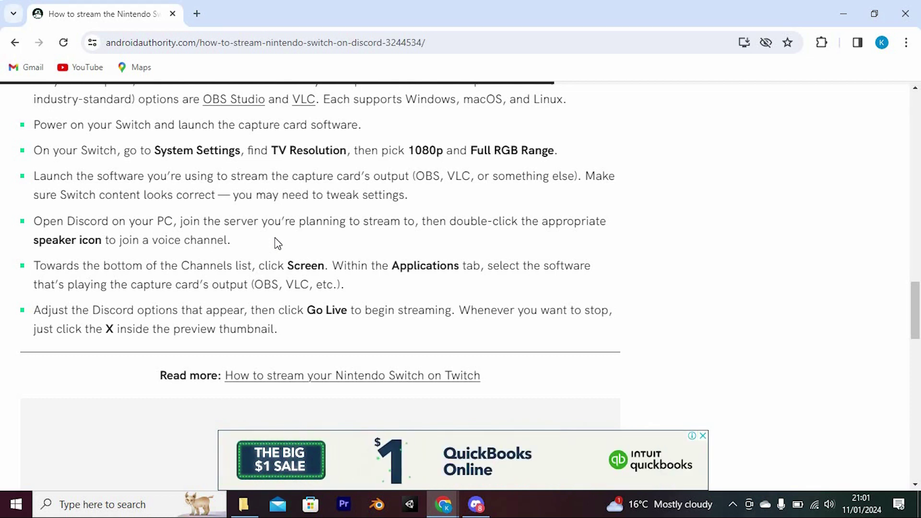
{"action": "scroll", "coordinate": [276, 244], "scroll_direction": "up", "scroll_amount": 1}
{"action": "scroll", "coordinate": [276, 244], "scroll_direction": "up", "scroll_amount": 1}
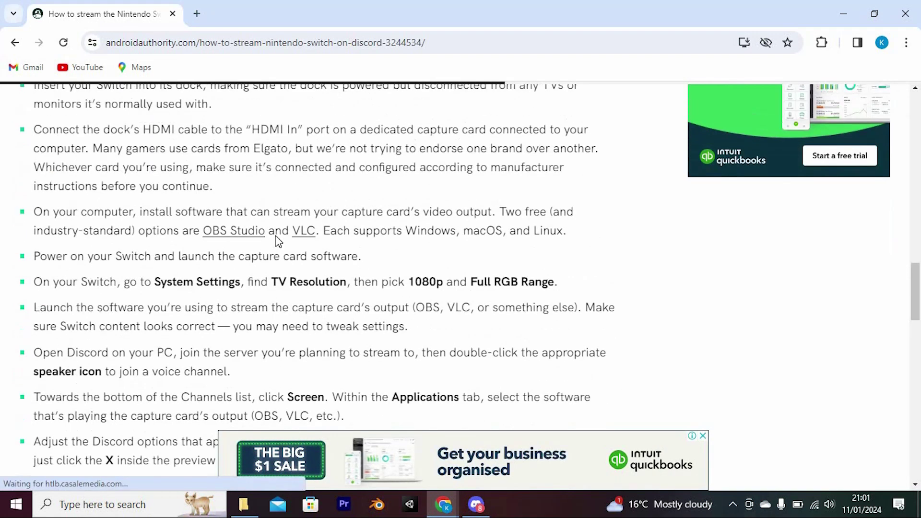
{"action": "scroll", "coordinate": [278, 238], "scroll_direction": "up", "scroll_amount": 1}
{"action": "scroll", "coordinate": [276, 238], "scroll_direction": "down", "scroll_amount": 2}
{"action": "scroll", "coordinate": [277, 238], "scroll_direction": "up", "scroll_amount": 3}
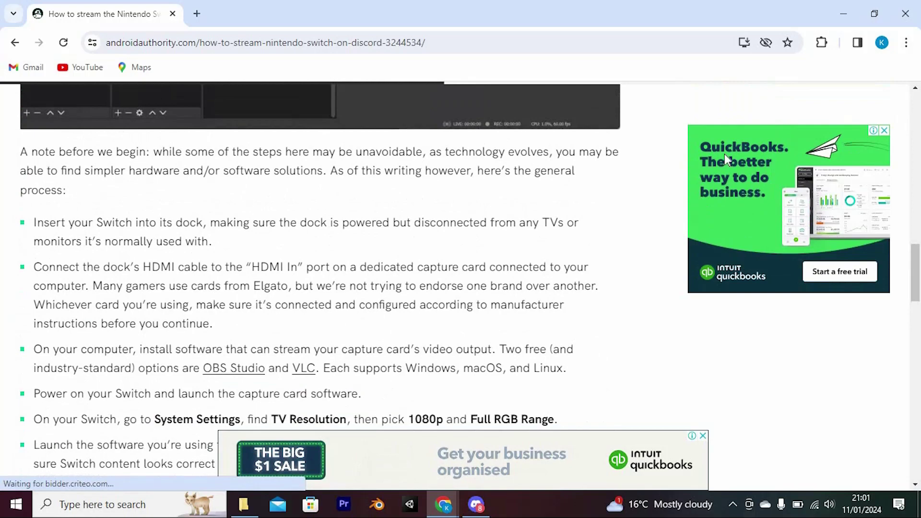
Minimize the article window and hide Discord so only the desktop shows.
{"action": "left_click", "coordinate": [845, 13]}
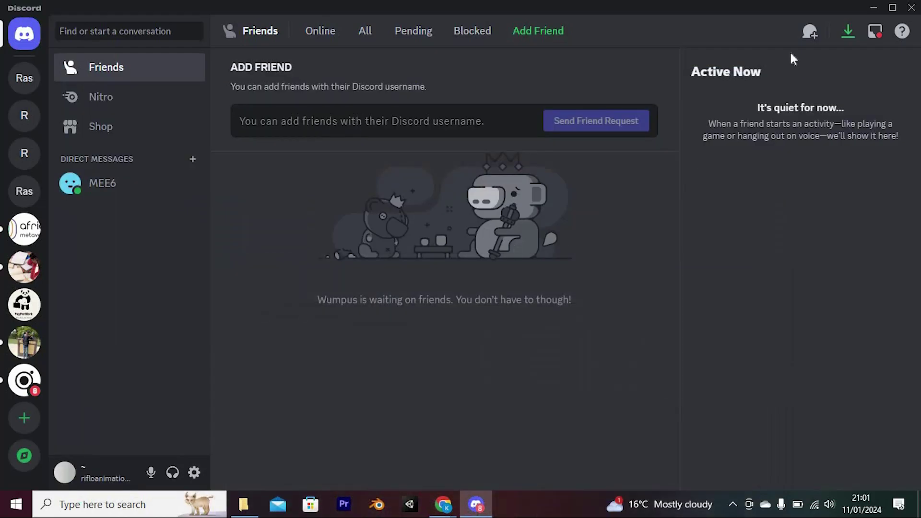
{"action": "left_click", "coordinate": [874, 7]}
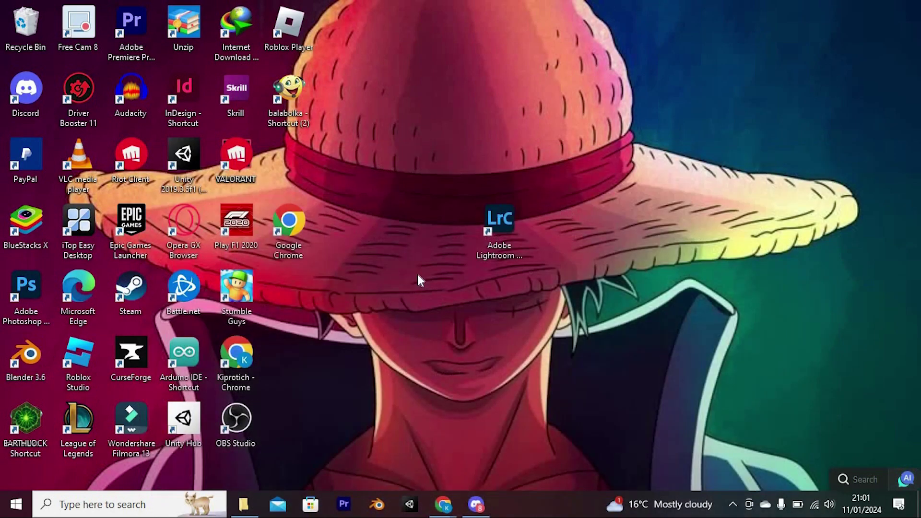